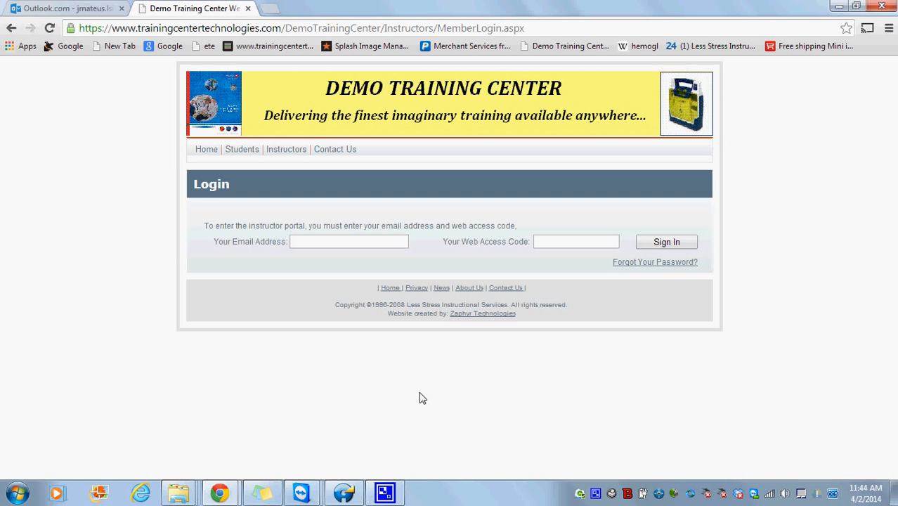
# - Sign in with the instructor's autofilled email address and web access code
pyautogui.click(366, 242)
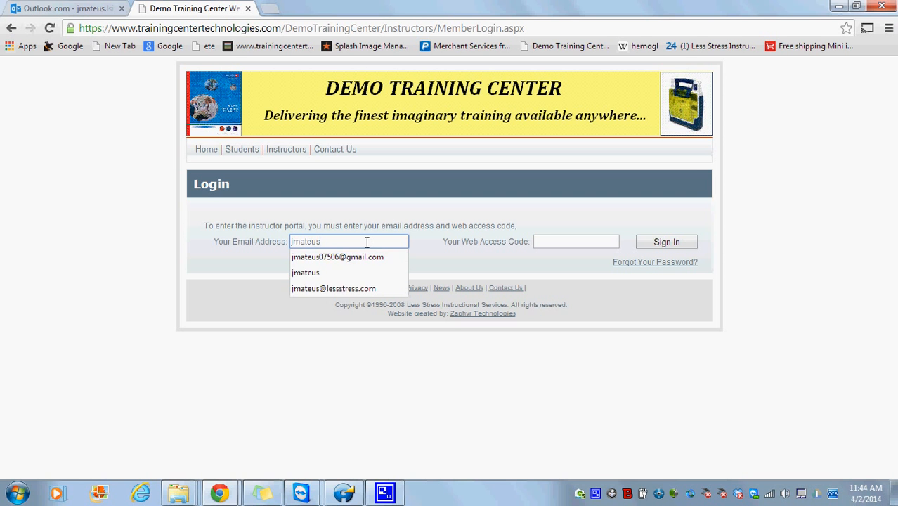
pyautogui.press('Down')
pyautogui.press('Return')
pyautogui.press('Tab')
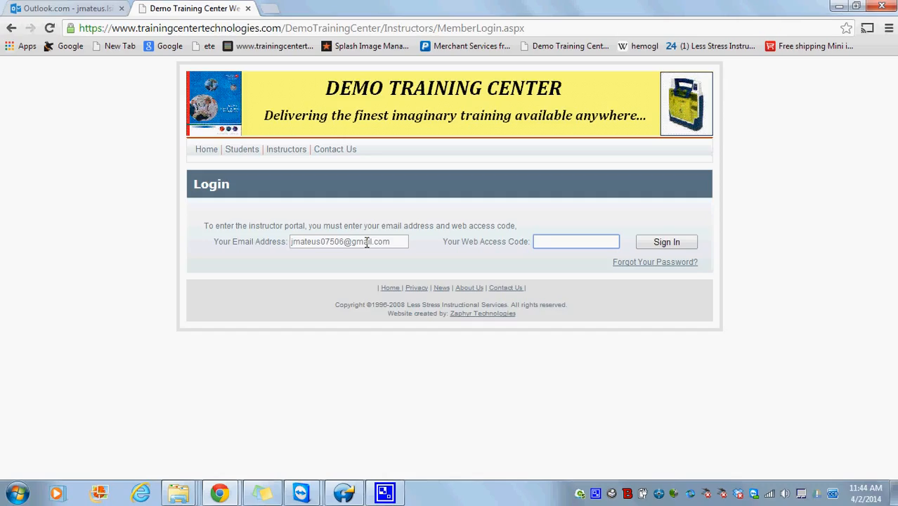
pyautogui.write('••••••••')
pyautogui.click(655, 249)
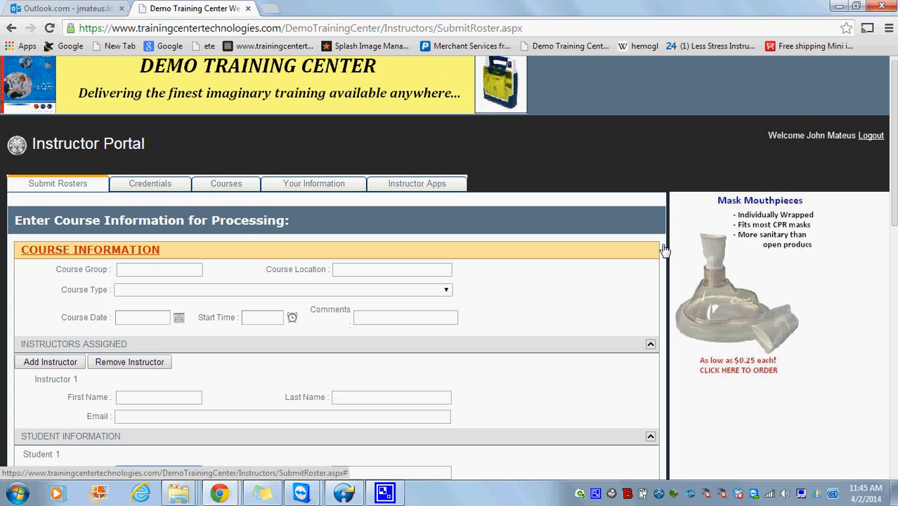
# - Open the Credentials page listing the BLS Instructor certification expiring 06/30/2014
pyautogui.moveTo(894, 213); pyautogui.dragTo(851, 212)
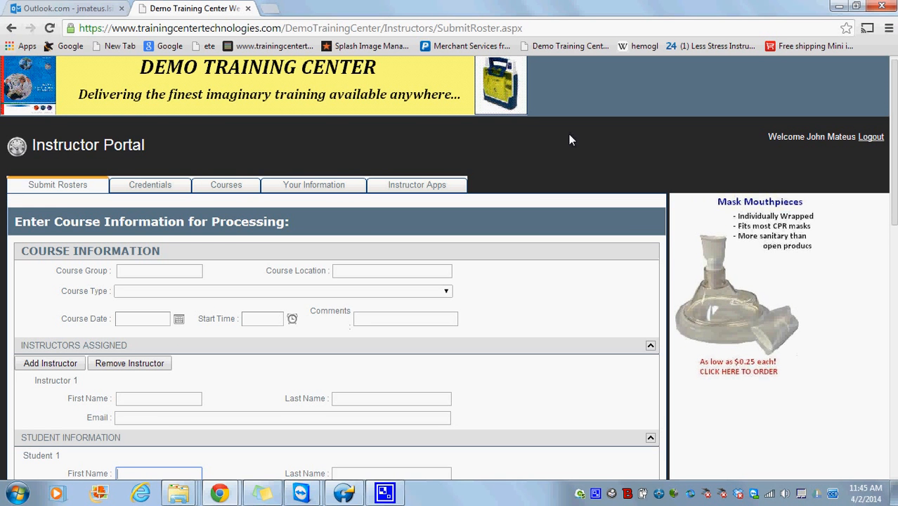
pyautogui.click(152, 187)
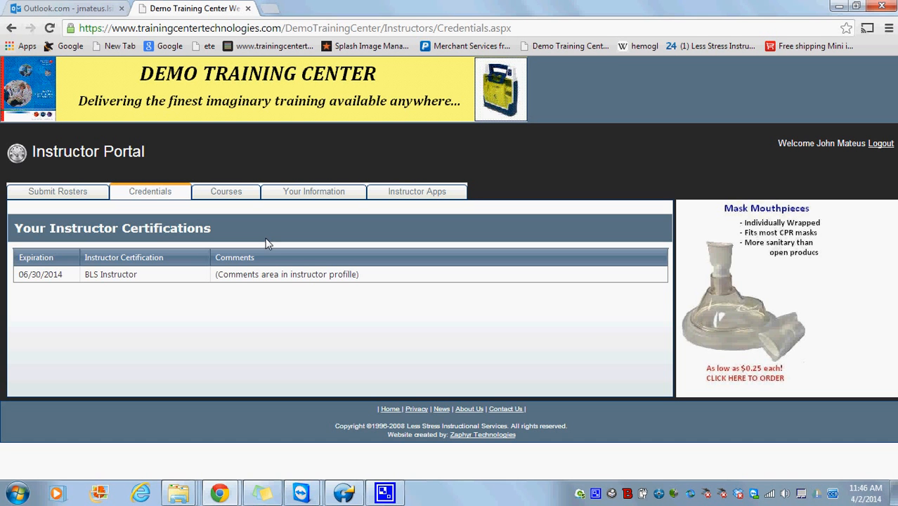
# - Replace the profile's cellphone number with a new one, save it, and view Instructor Apps
pyautogui.click(279, 196)
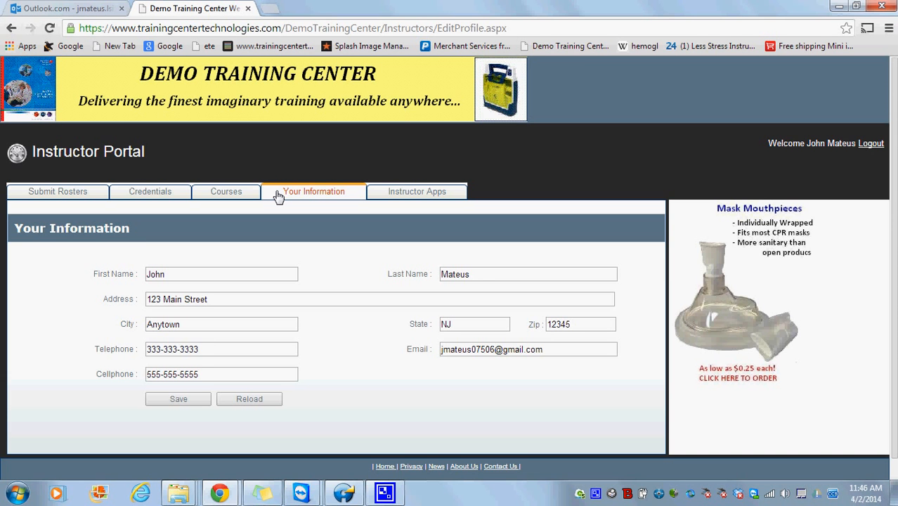
pyautogui.moveTo(208, 373); pyautogui.dragTo(139, 374)
pyautogui.write('444=44')
pyautogui.press('BackSpace')
pyautogui.press('BackSpace')
pyautogui.press('BackSpace')
pyautogui.write('-444-4444')
pyautogui.click(180, 400)
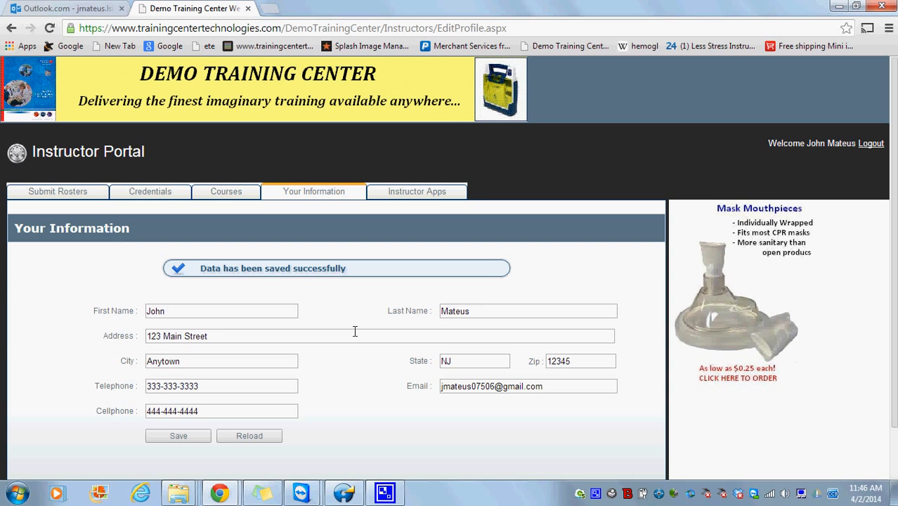
pyautogui.click(423, 201)
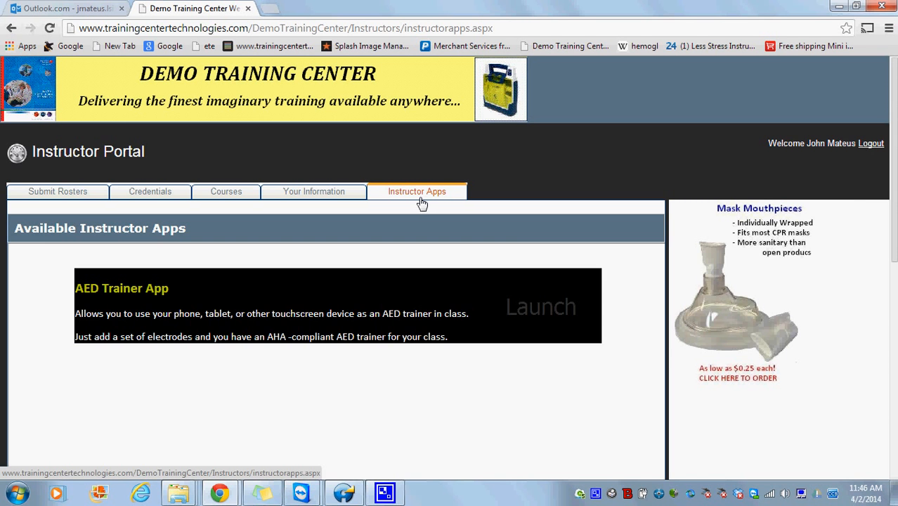
# - On the Courses page, change the Past Courses year to 2012 and search from 3/31/2012
pyautogui.click(240, 198)
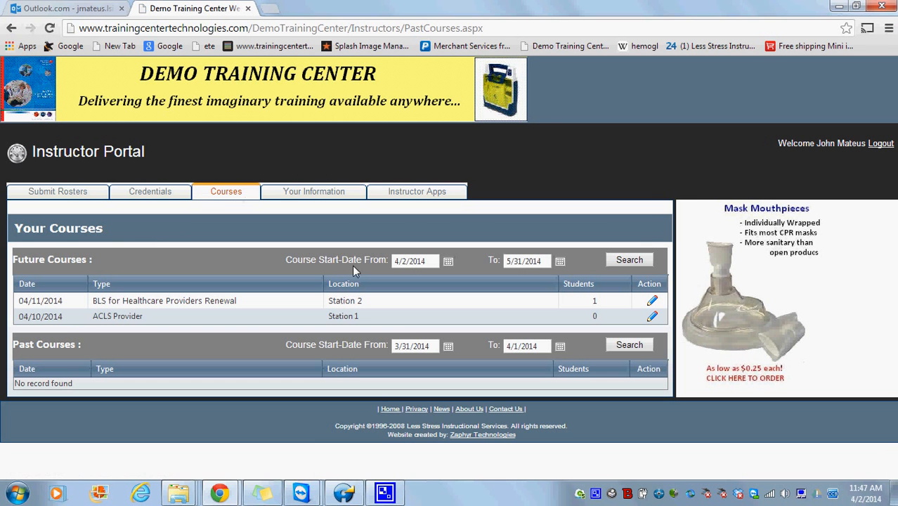
pyautogui.tripleClick(428, 346)
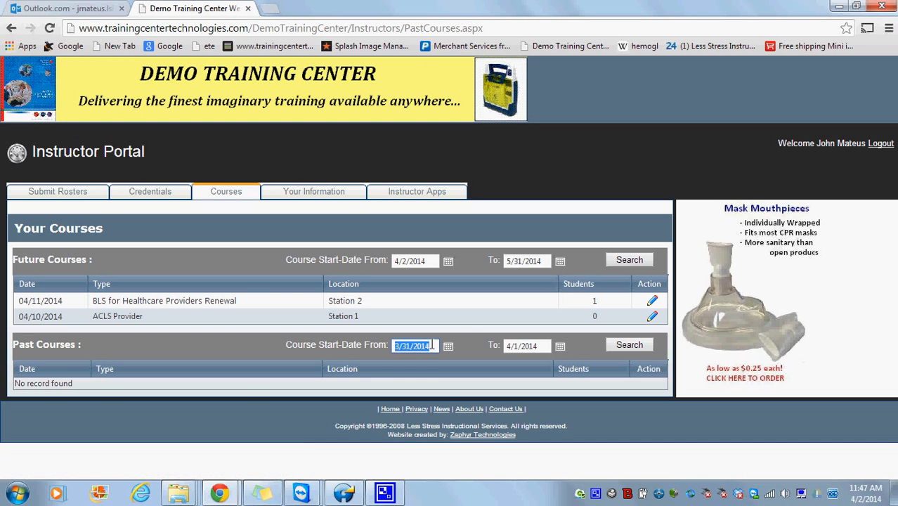
pyautogui.click(429, 346)
pyautogui.press('BackSpace')
pyautogui.write('2')
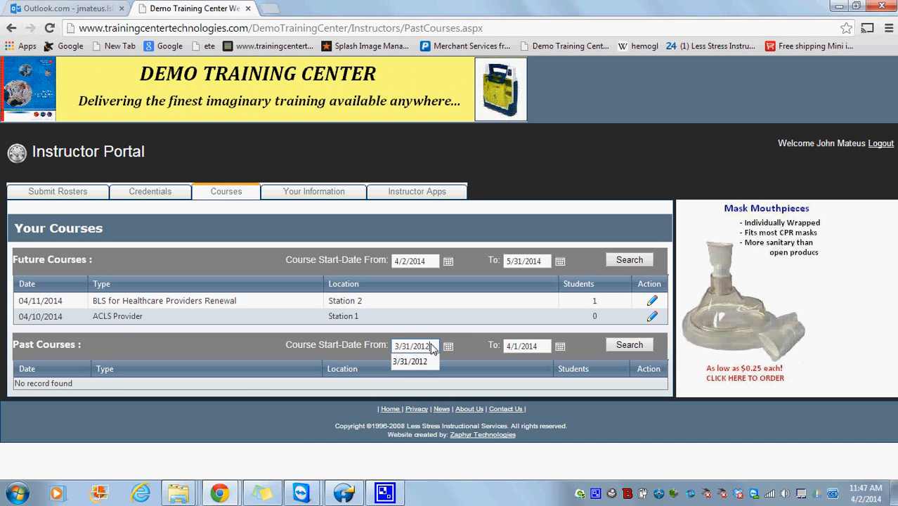
pyautogui.click(621, 347)
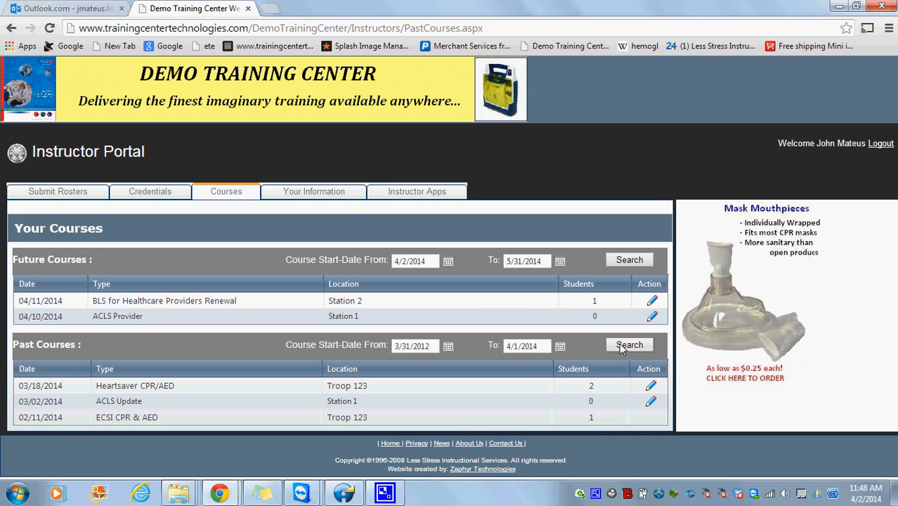
pyautogui.tripleClick(427, 260)
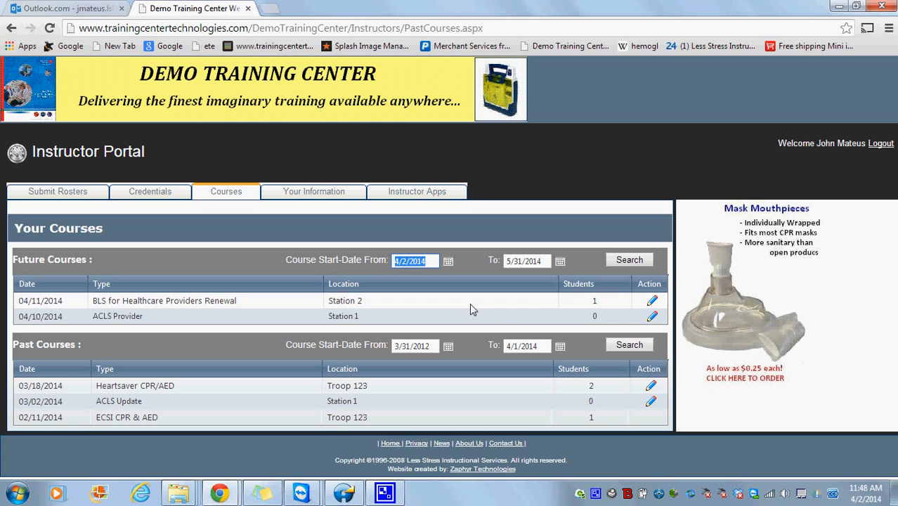
pyautogui.tripleClick(521, 347)
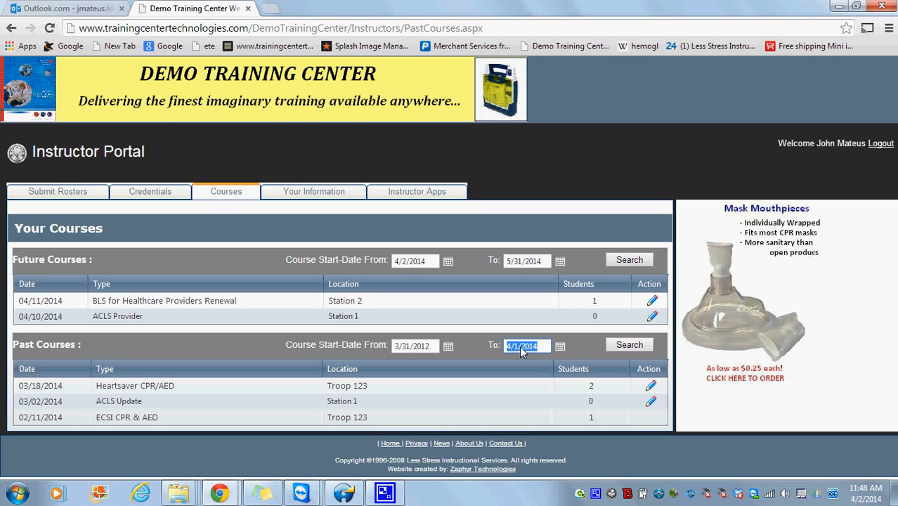
pyautogui.tripleClick(523, 260)
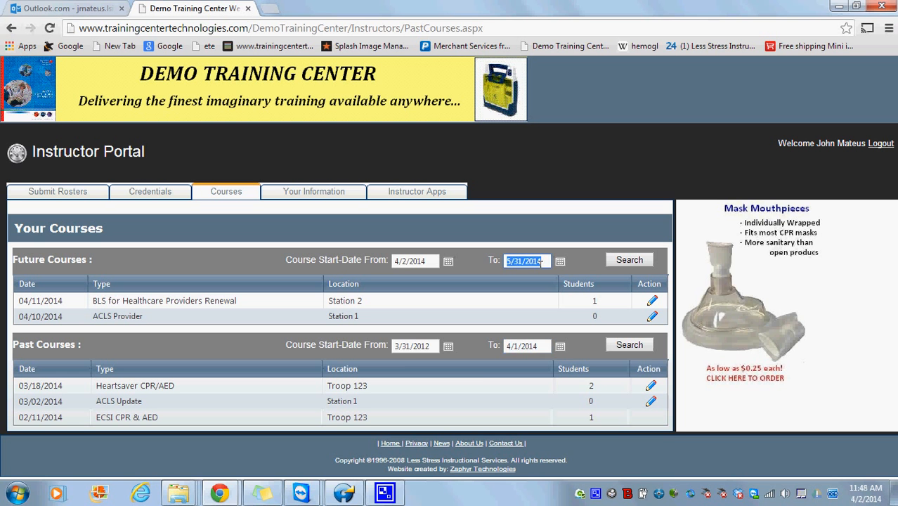
pyautogui.tripleClick(410, 346)
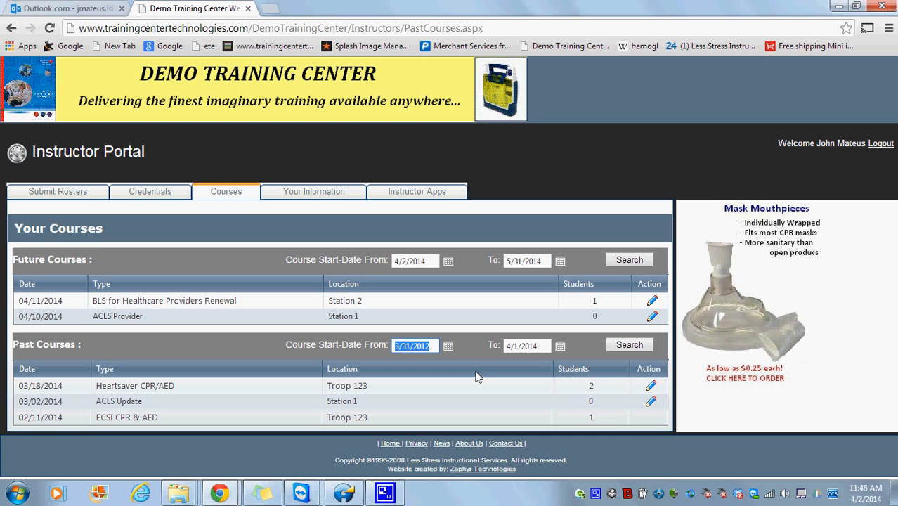
pyautogui.moveTo(665, 406); pyautogui.dragTo(572, 404)
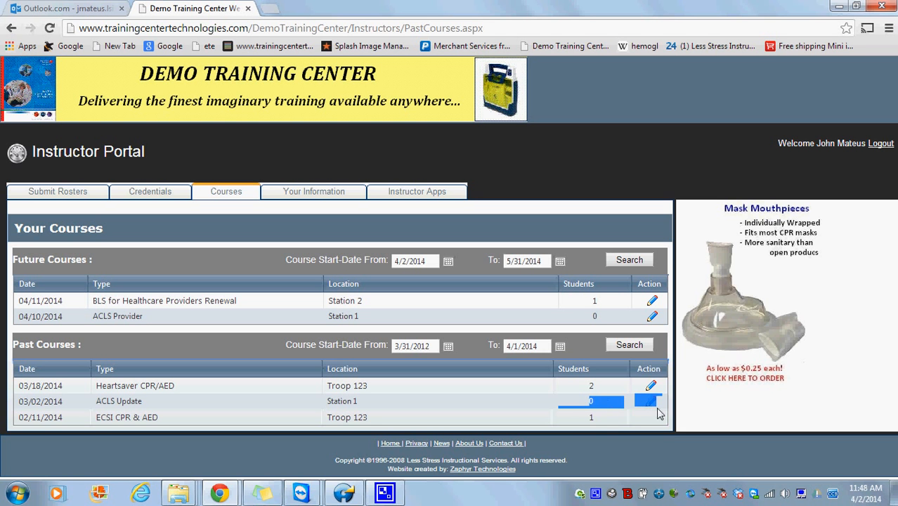
pyautogui.moveTo(660, 421); pyautogui.dragTo(583, 422)
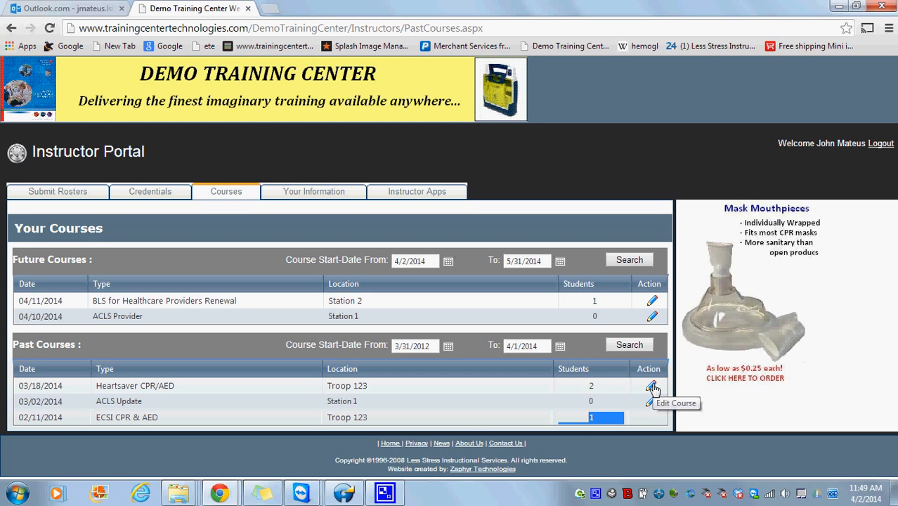
# - Open the Heartsaver CPR/AED course for editing and review its assigned instructors
pyautogui.click(652, 387)
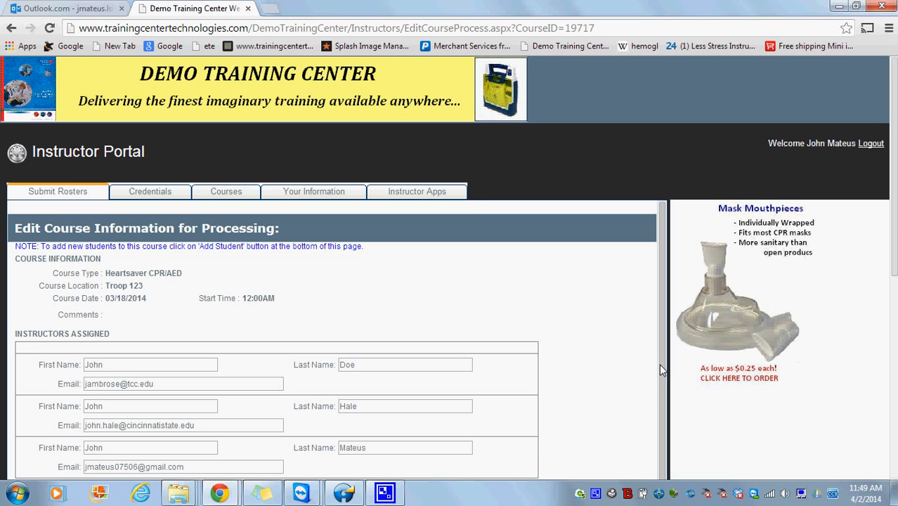
pyautogui.moveTo(895, 218); pyautogui.dragTo(896, 314)
pyautogui.moveTo(538, 287); pyautogui.dragTo(187, 175)
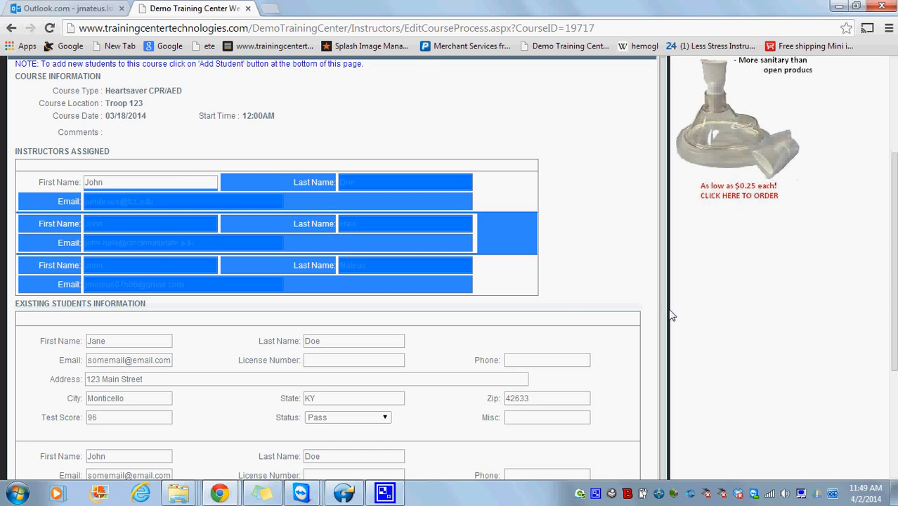
pyautogui.scroll(-1, 661, 344)
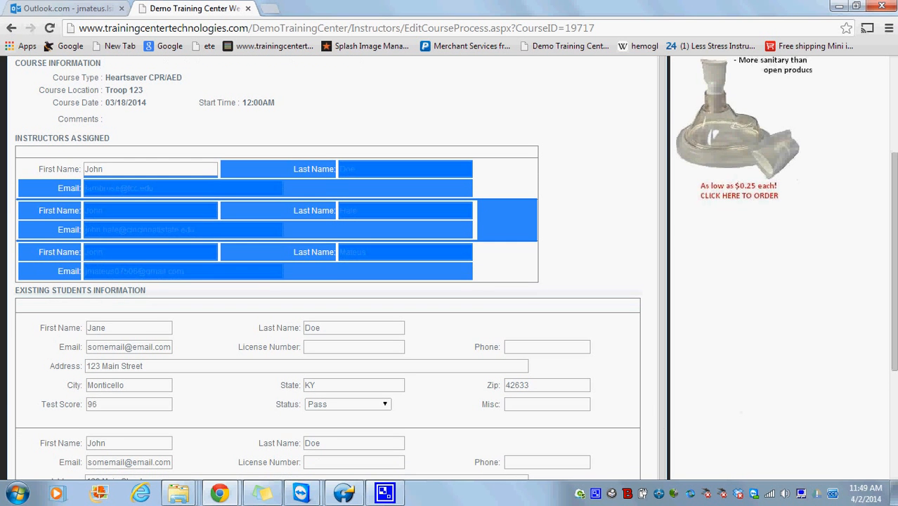
pyautogui.scroll(-3, 894, 358)
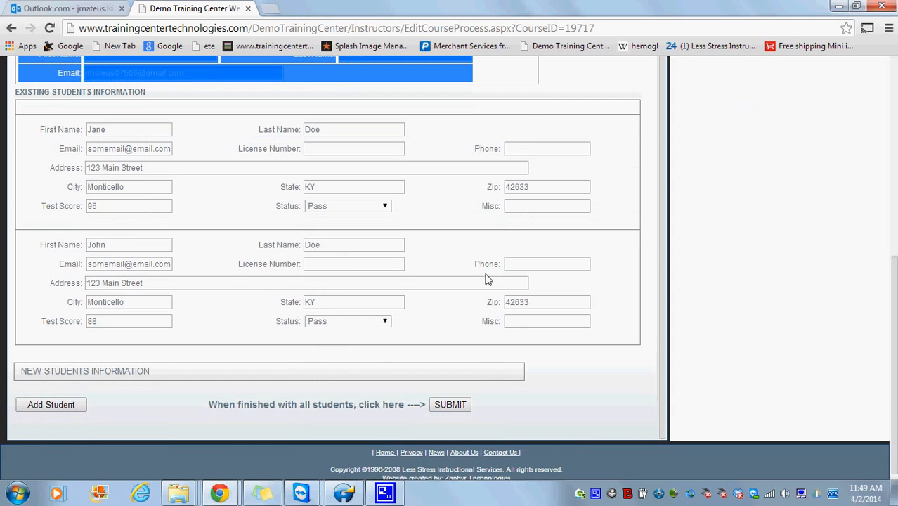
# - Change both students' test scores, 96 and 88, to 100
pyautogui.moveTo(144, 210); pyautogui.dragTo(3, 197)
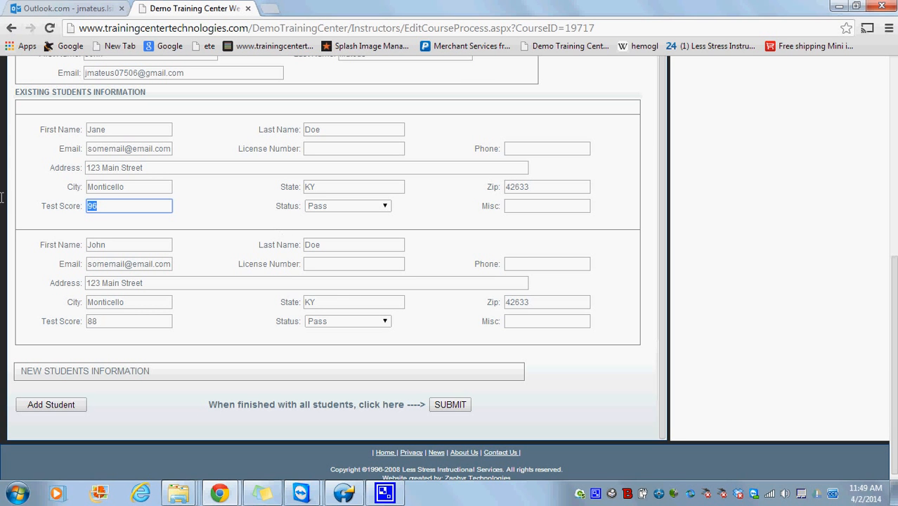
pyautogui.write('100')
pyautogui.press('BackSpace')
pyautogui.write('0')
pyautogui.moveTo(108, 321); pyautogui.dragTo(2, 321)
pyautogui.write('100')
# - Set John Doe's status to Pass - Remediated and add a blank new-student form
pyautogui.click(348, 321)
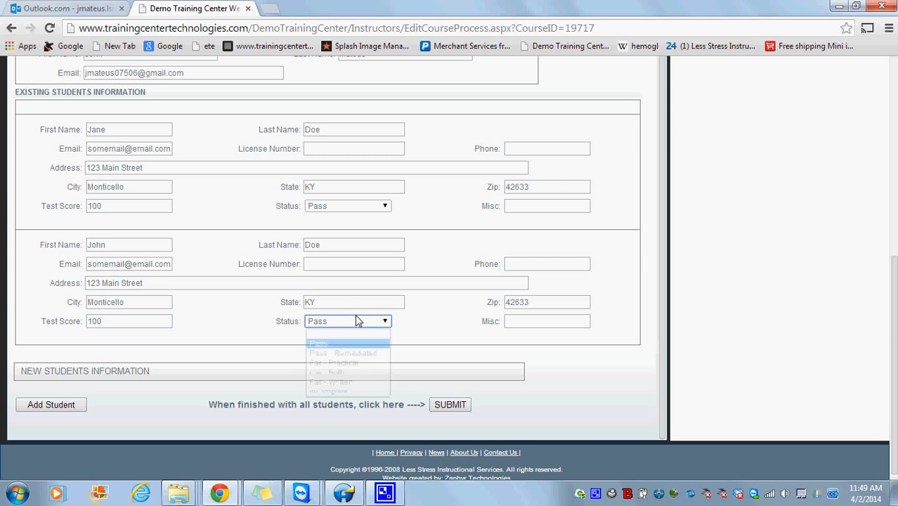
pyautogui.click(355, 353)
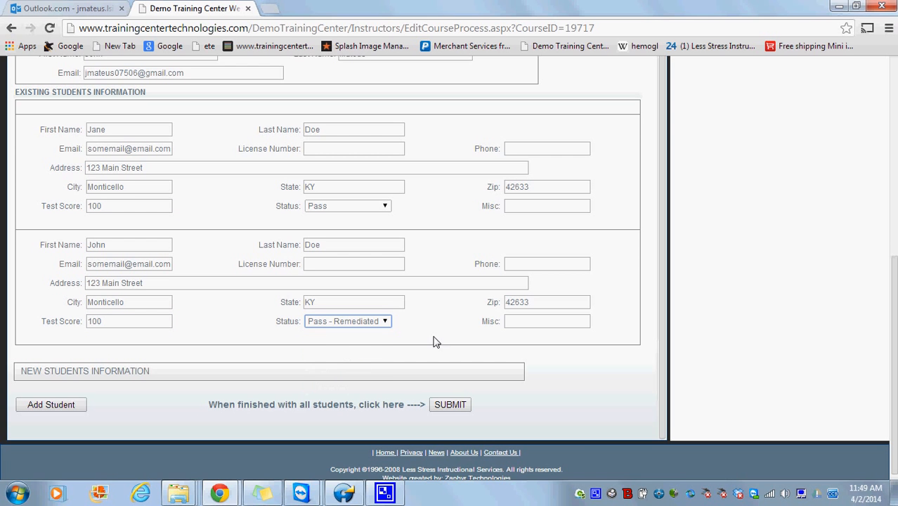
pyautogui.click(43, 406)
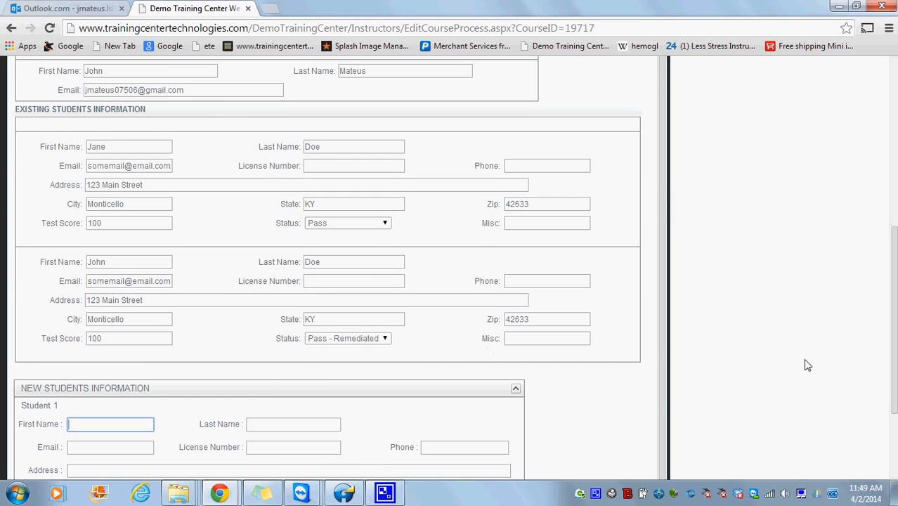
# - Enter Student 1's first and last name with test score 100, submit, and dismiss the confirmation
pyautogui.scroll(-3, 894, 371)
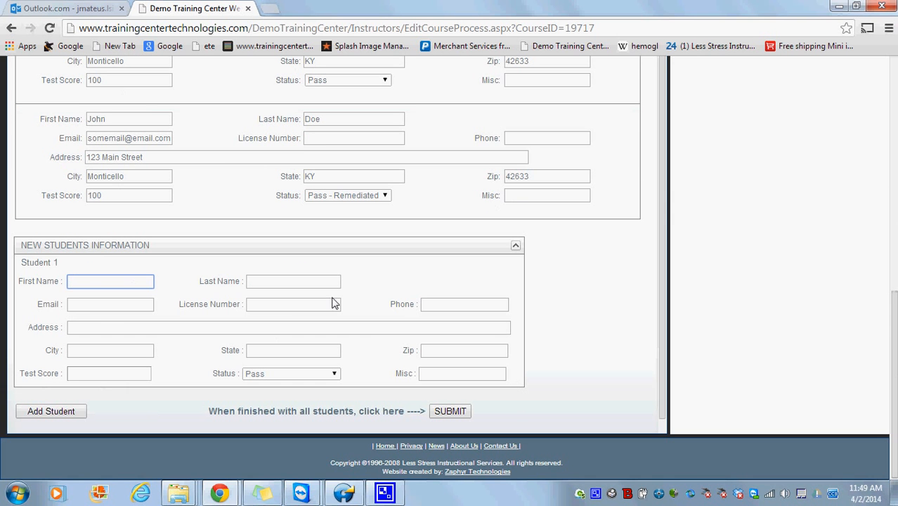
pyautogui.write('Walkin')
pyautogui.press('Tab')
pyautogui.write('Guy')
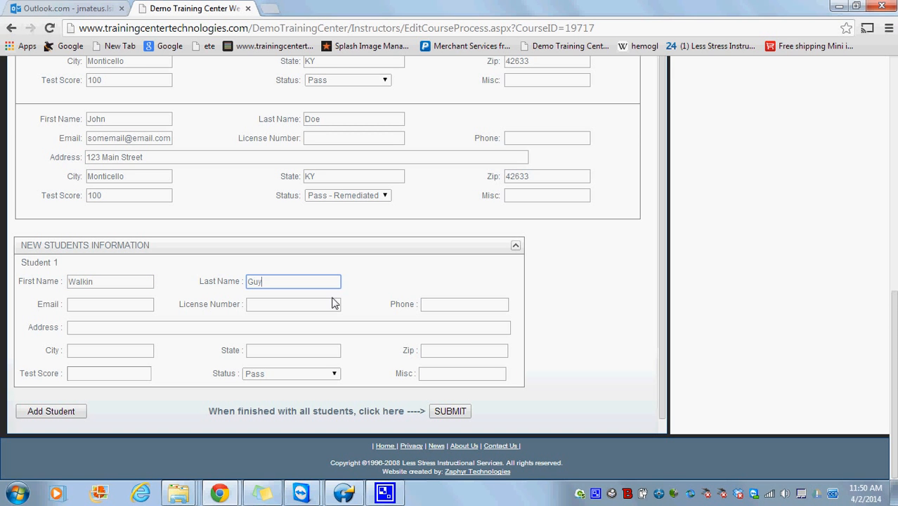
pyautogui.click(127, 374)
pyautogui.write('100')
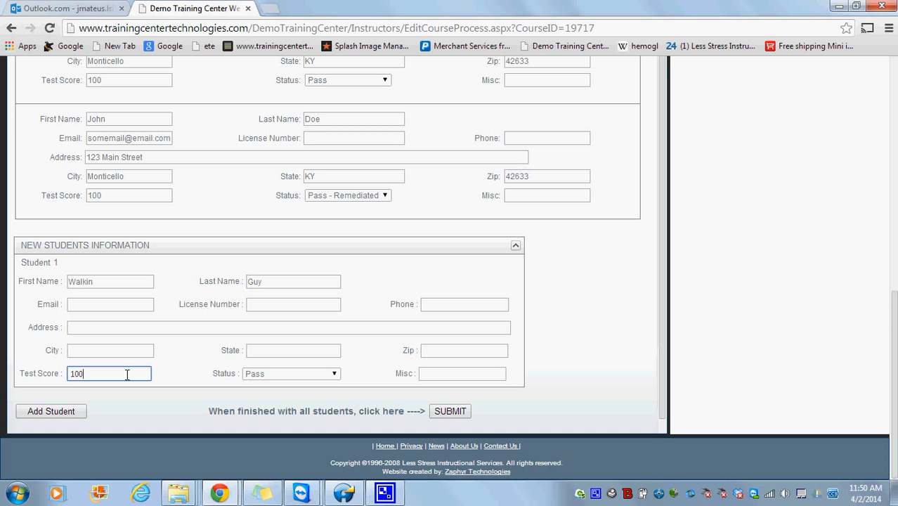
pyautogui.click(450, 411)
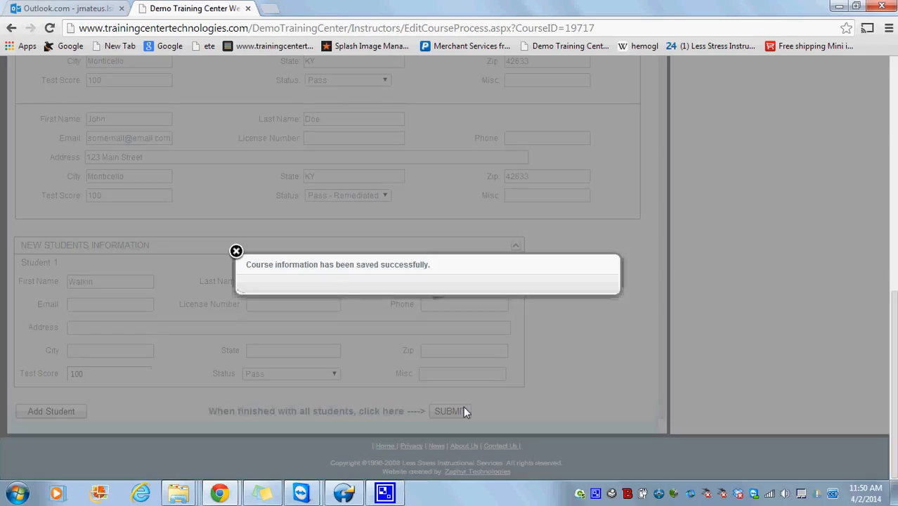
pyautogui.click(236, 251)
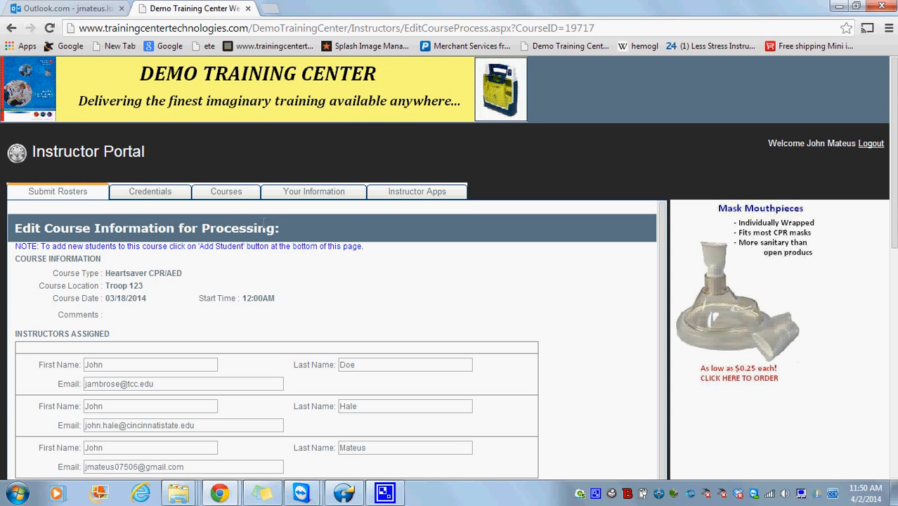
# - Search past courses from 3/31/2012, review the list, then bring up the TeamViewer sessions
pyautogui.click(238, 203)
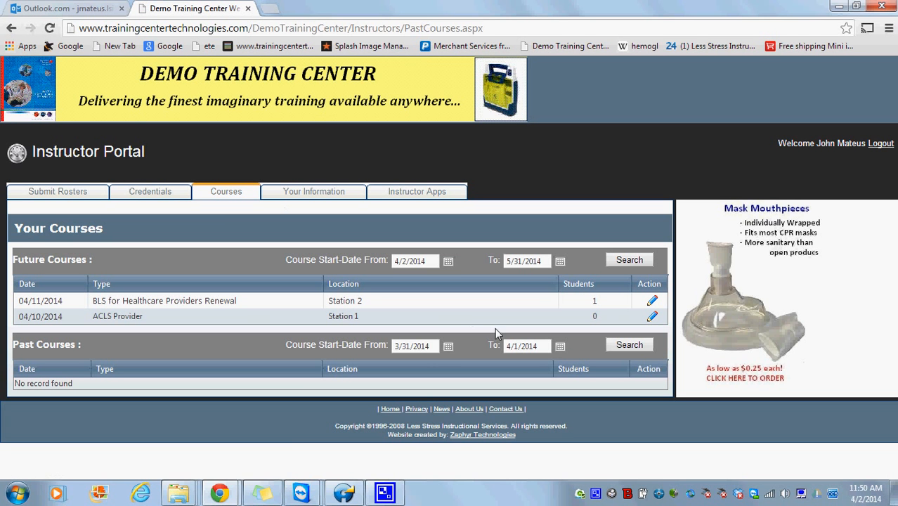
pyautogui.click(434, 345)
pyautogui.click(431, 346)
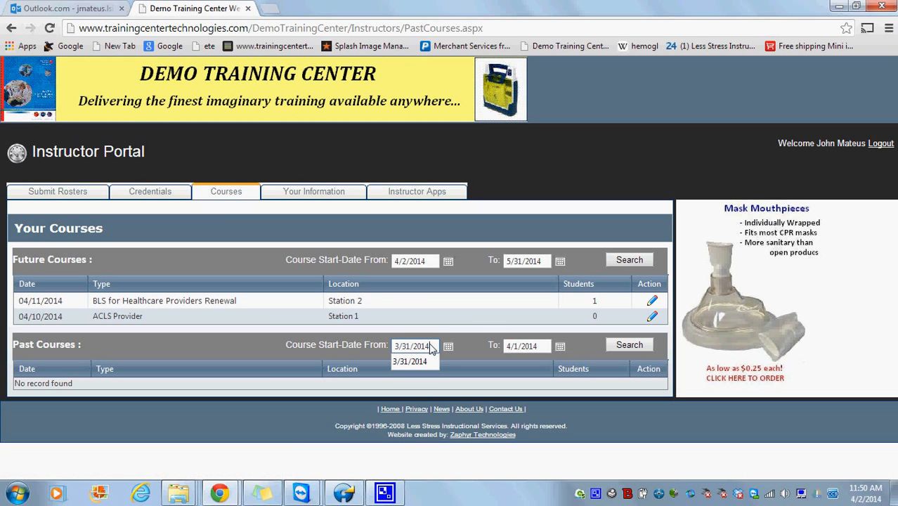
pyautogui.press('BackSpace')
pyautogui.write('2')
pyautogui.click(616, 349)
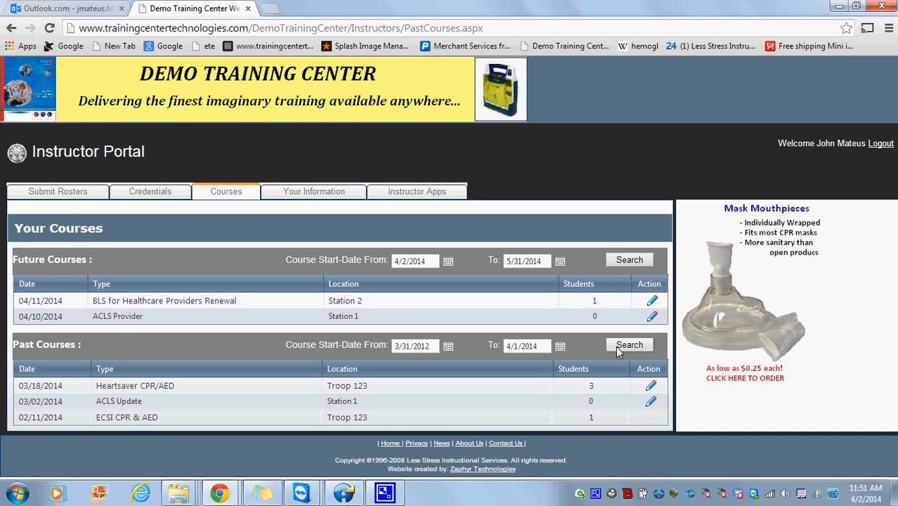
pyautogui.moveTo(649, 423); pyautogui.dragTo(19, 419)
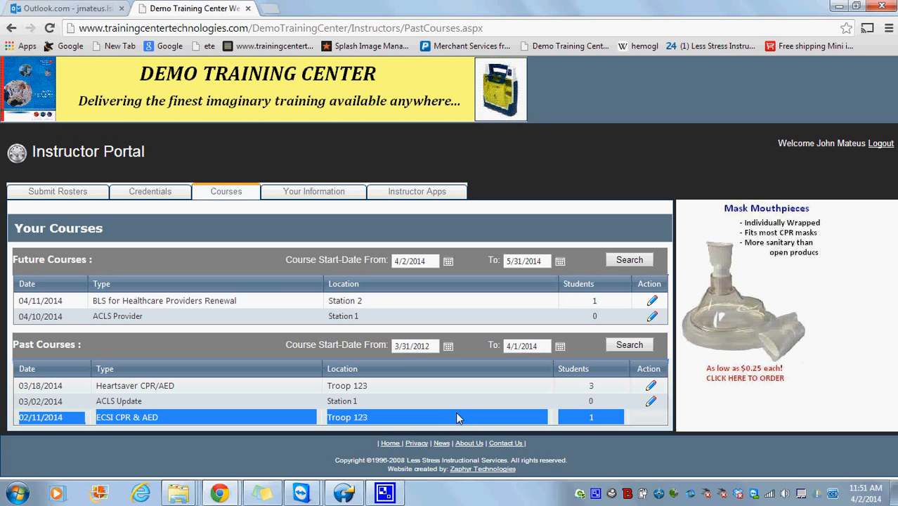
pyautogui.click(304, 494)
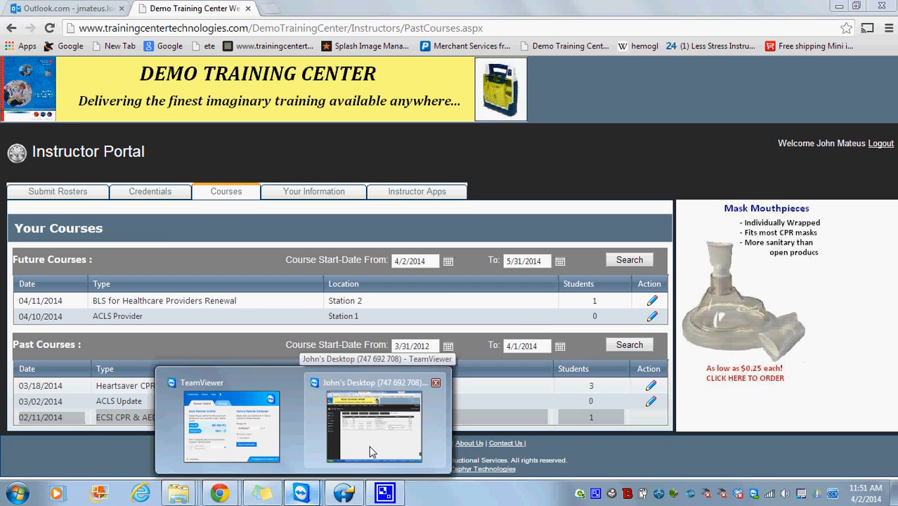
# - In the remote Admin, change course 19715's status from Completed to Taught and save
pyautogui.click(372, 451)
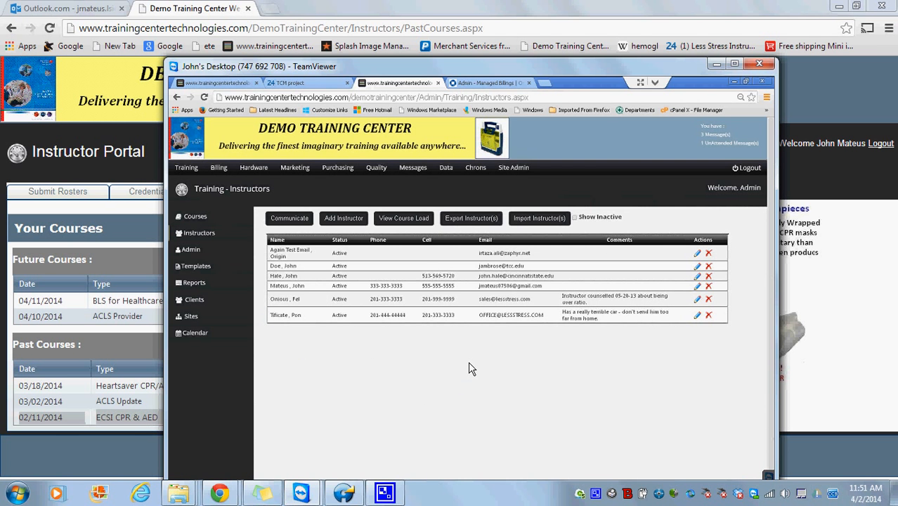
pyautogui.click(201, 217)
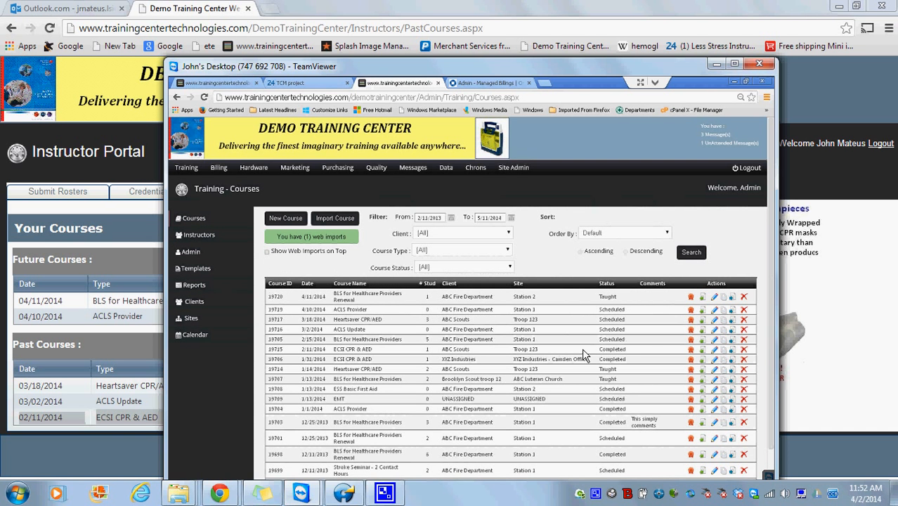
pyautogui.moveTo(629, 354); pyautogui.dragTo(597, 354)
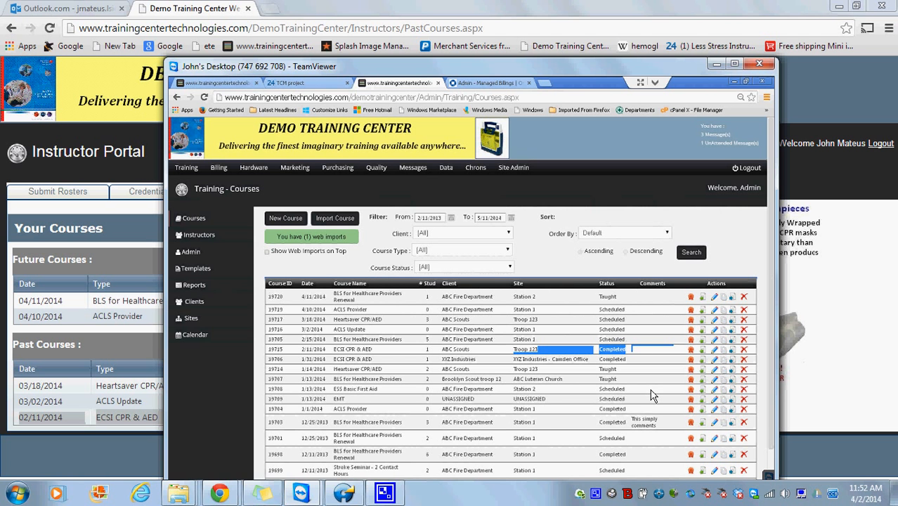
pyautogui.click(715, 350)
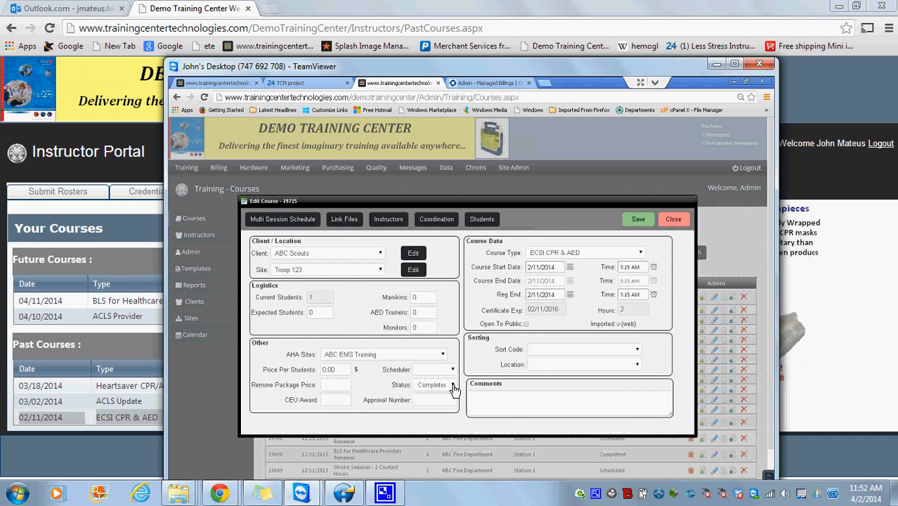
pyautogui.click(453, 387)
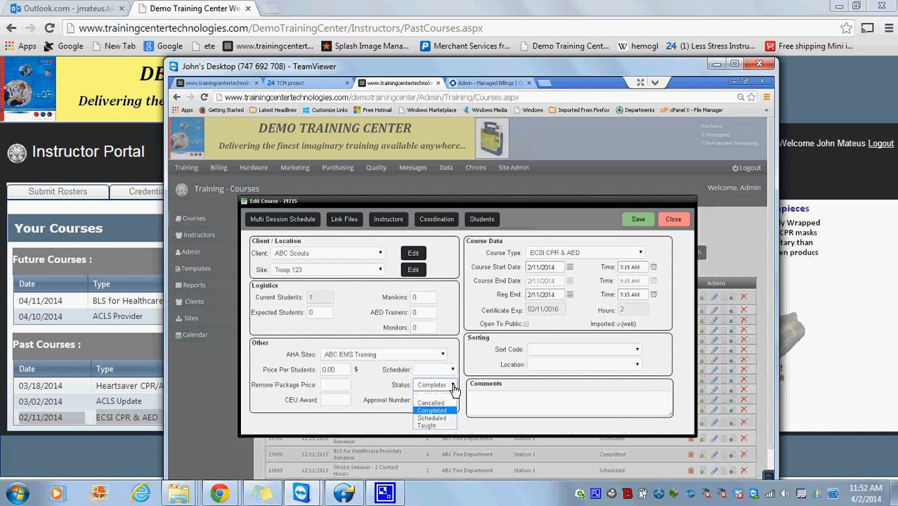
pyautogui.click(435, 425)
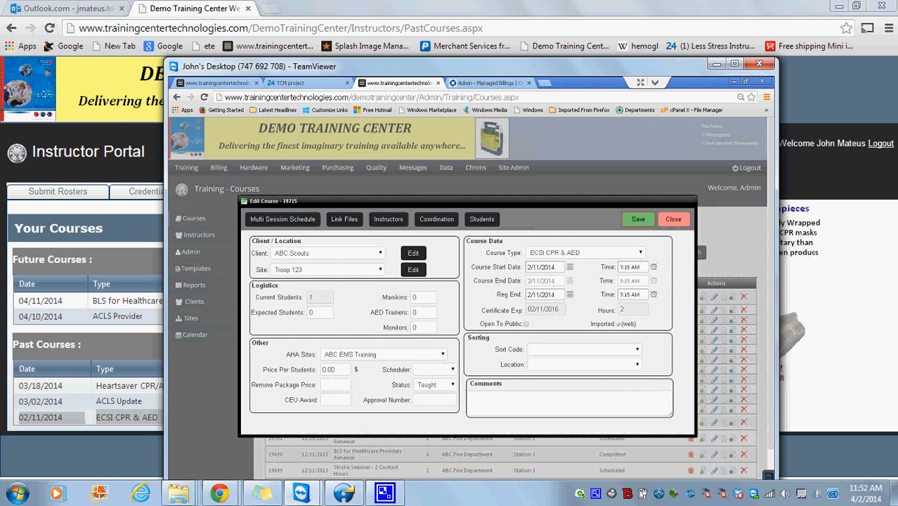
pyautogui.click(638, 220)
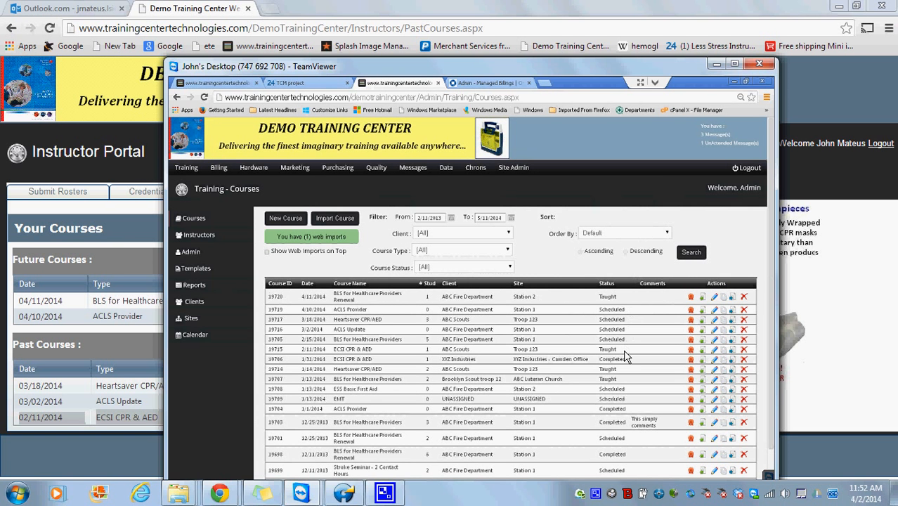
pyautogui.moveTo(628, 349); pyautogui.dragTo(601, 355)
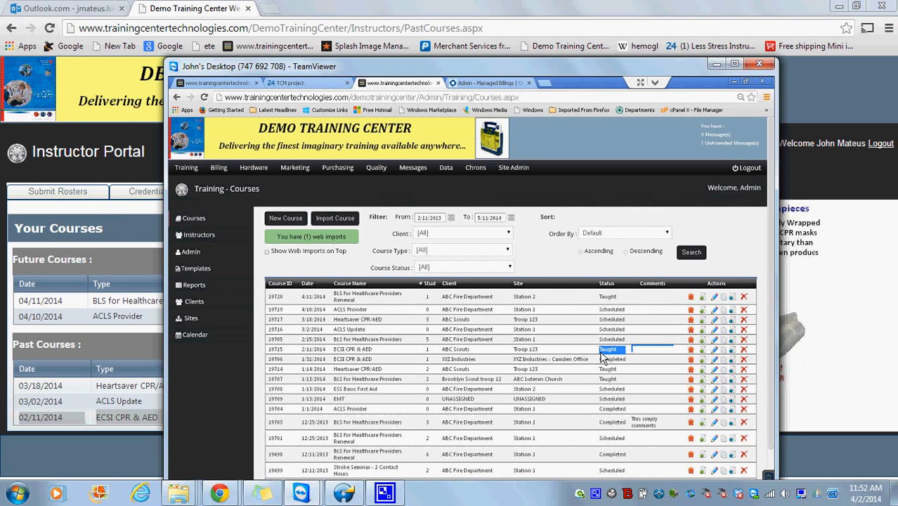
pyautogui.click(716, 64)
pyautogui.rightClick(641, 176)
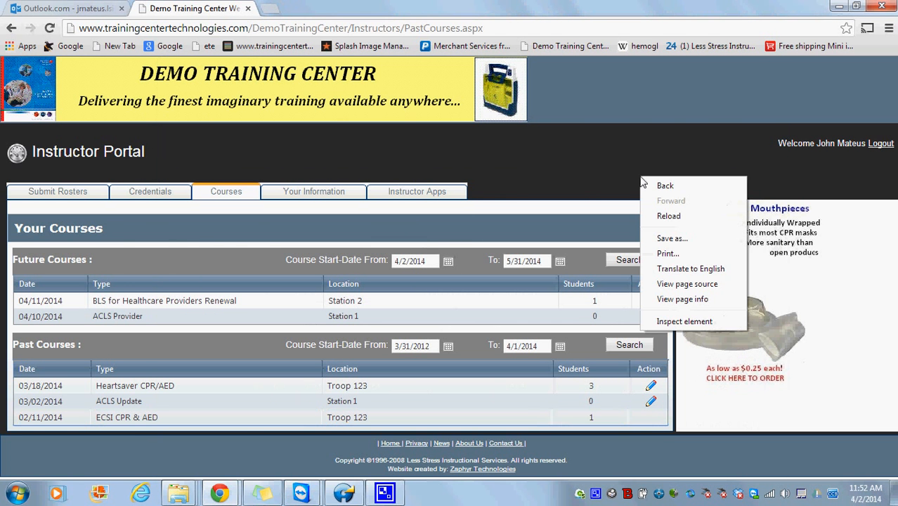
# - Reload the Courses page and open the 02/11/2014 ECSI CPR & AED course with a new student entry
pyautogui.click(679, 216)
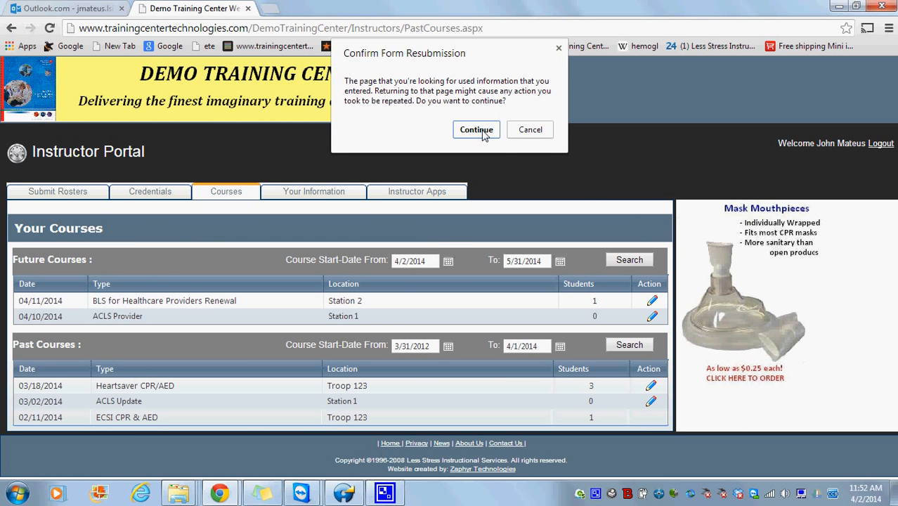
pyautogui.click(482, 132)
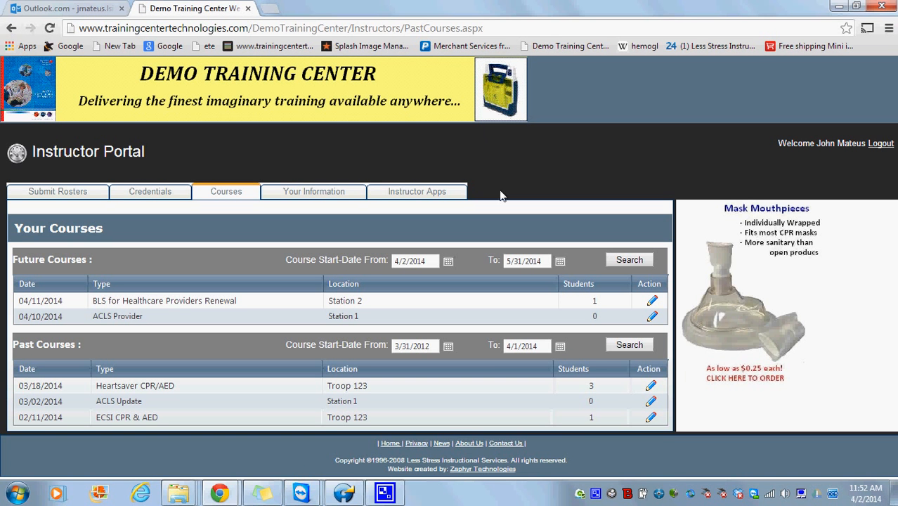
pyautogui.moveTo(666, 425); pyautogui.dragTo(623, 422)
pyautogui.click(689, 426)
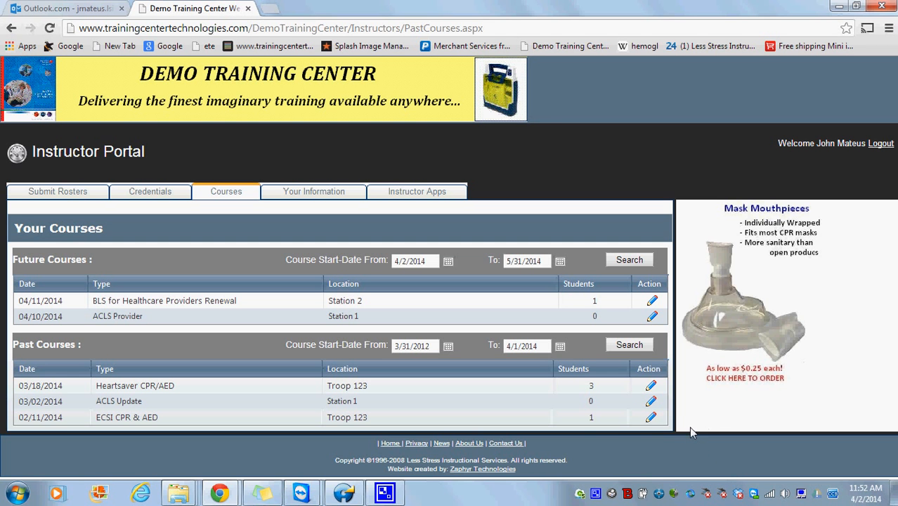
pyautogui.click(652, 419)
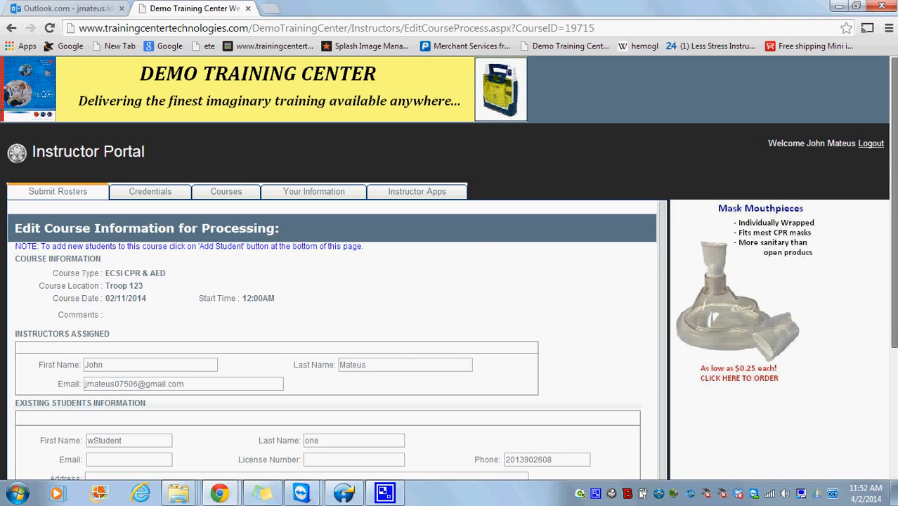
pyautogui.scroll(-3, 653, 476)
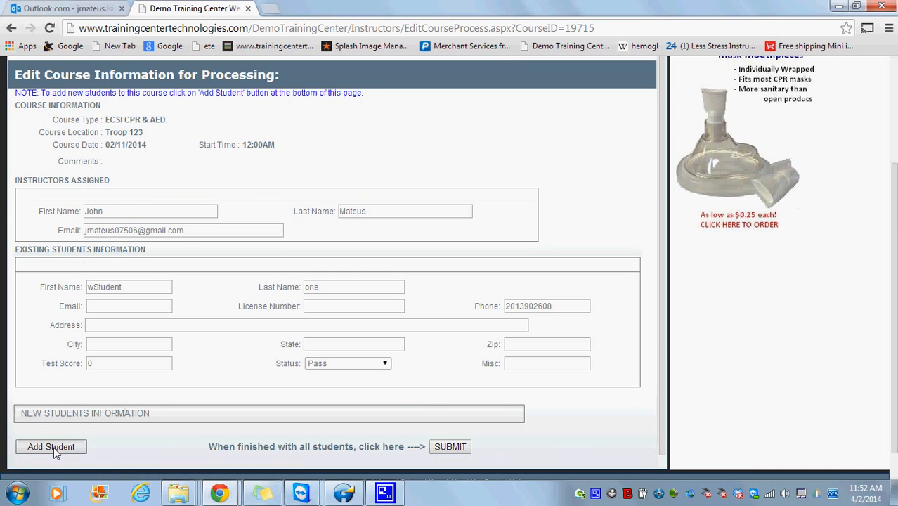
pyautogui.click(367, 408)
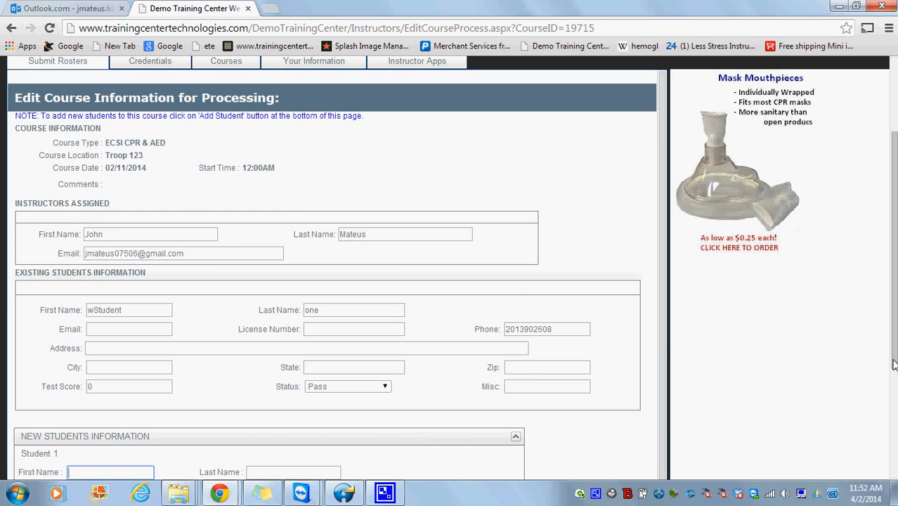
# - Enter the new student's first and last name with test score 100 and save the course
pyautogui.scroll(-2, 400, 357)
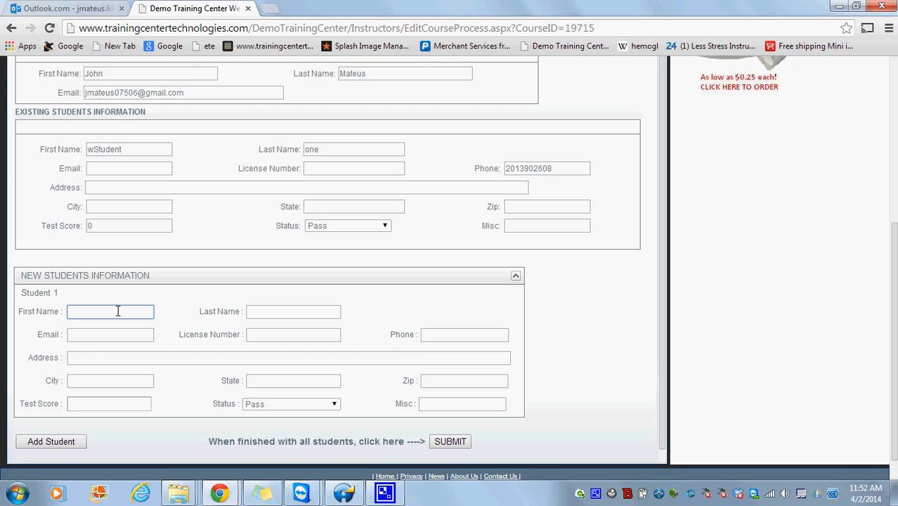
pyautogui.write('Forgotten')
pyautogui.press('Tab')
pyautogui.write('Guy')
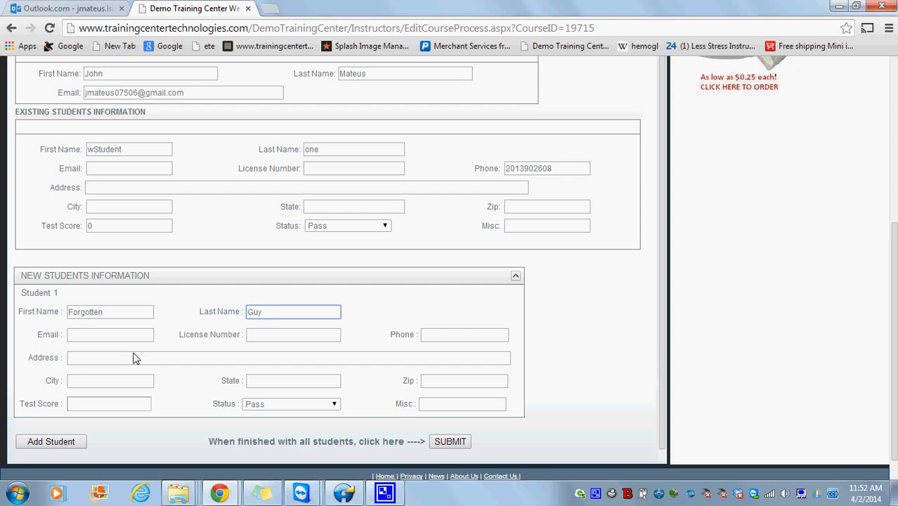
pyautogui.click(125, 400)
pyautogui.write('100')
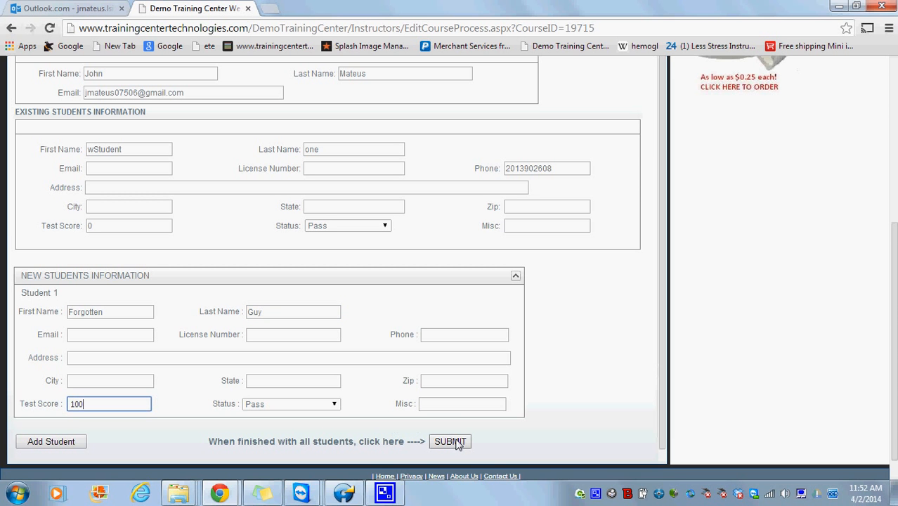
pyautogui.click(456, 442)
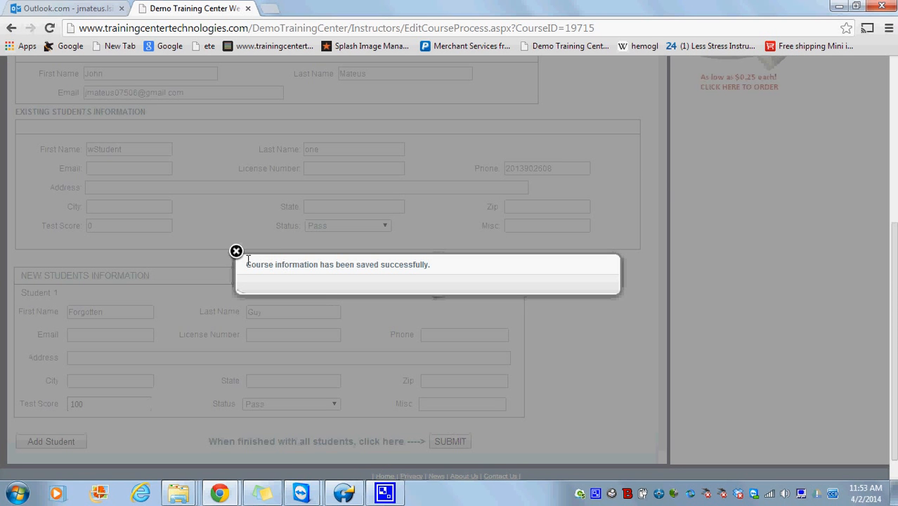
pyautogui.click(237, 252)
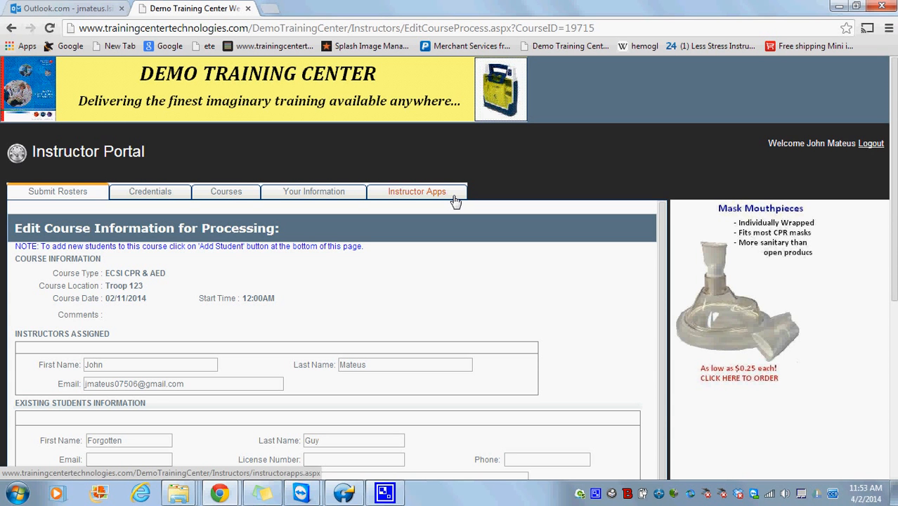
# - Re-run the Past Courses search from 3/31/2012 to confirm the ECSI course's student count
pyautogui.click(242, 194)
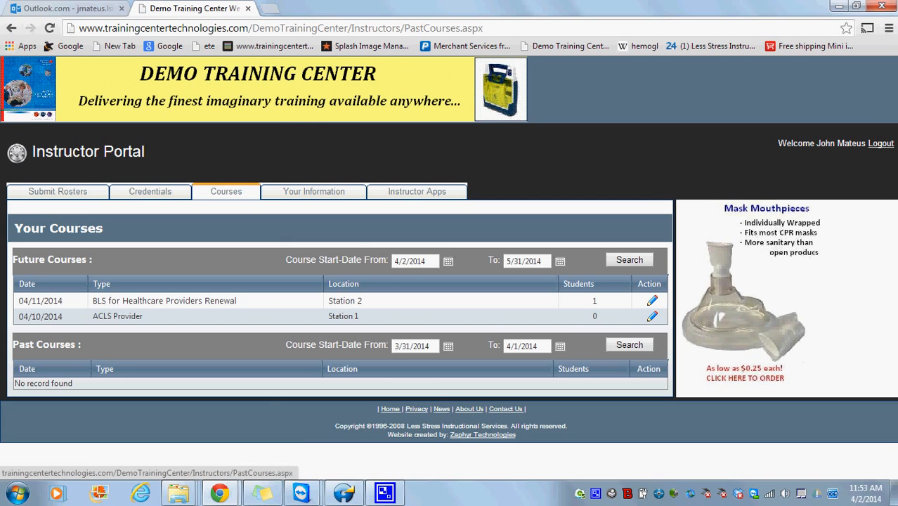
pyautogui.tripleClick(423, 345)
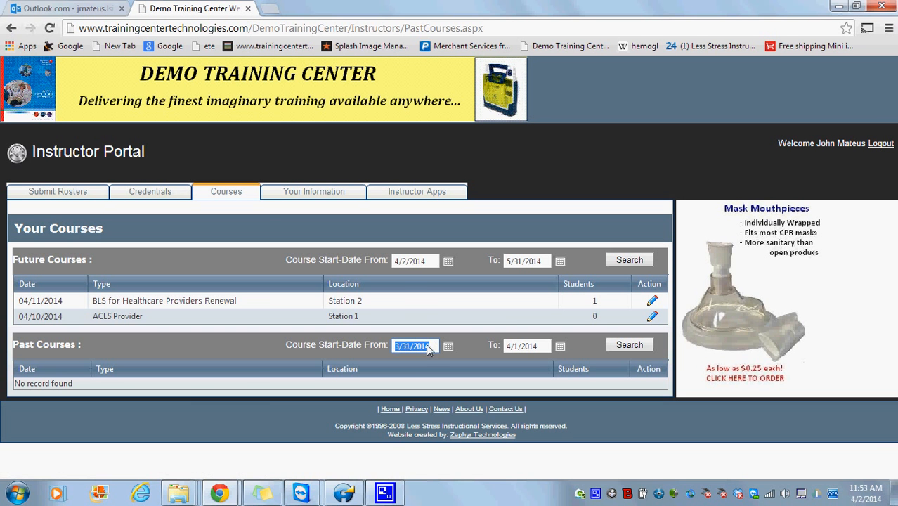
pyautogui.write('3/31/2012')
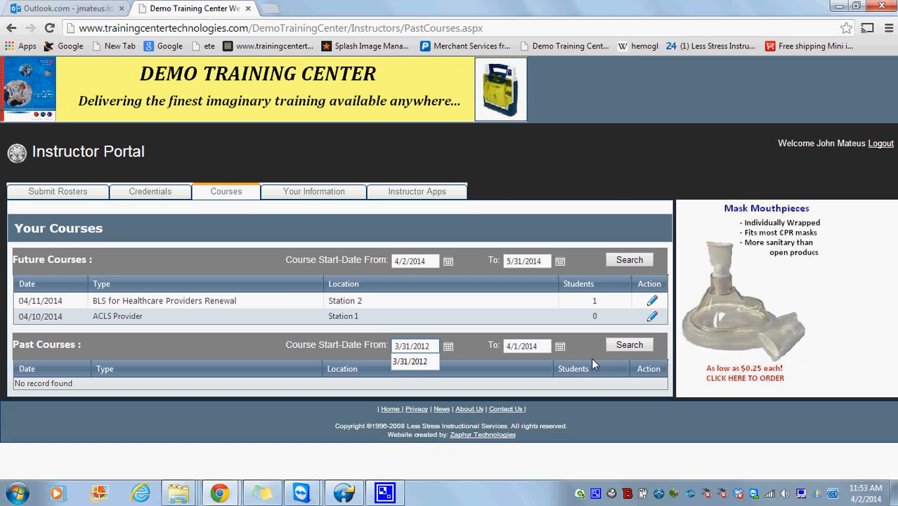
pyautogui.click(639, 345)
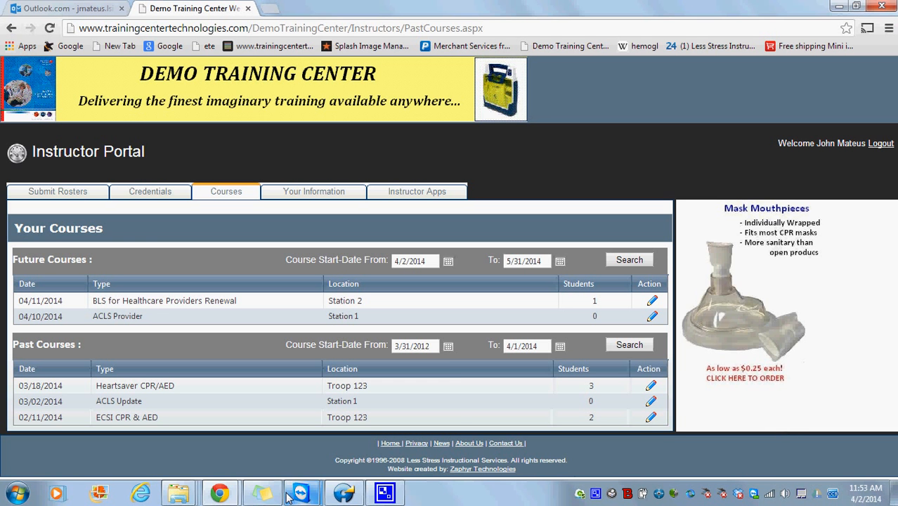
# - In the remote admin session, change course 19715's status from Taught to Completed and save
pyautogui.moveTo(301, 493)
pyautogui.click(394, 465)
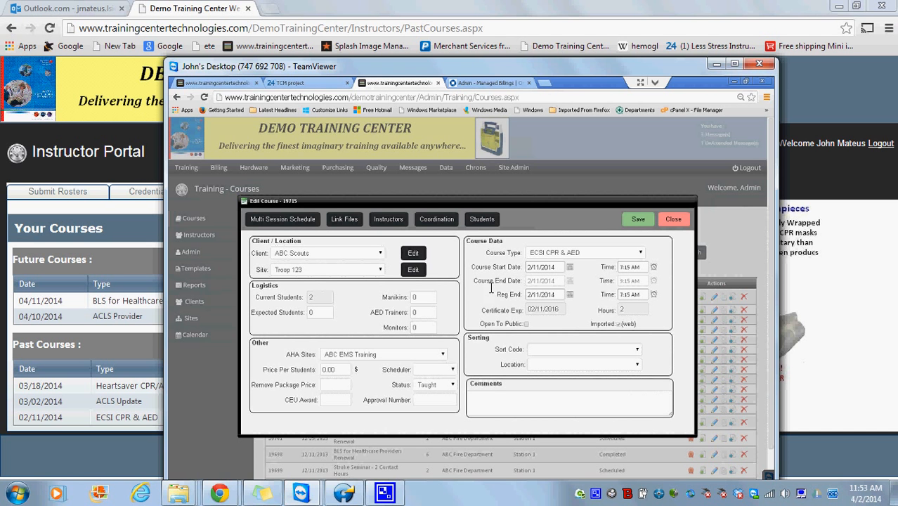
pyautogui.click(453, 385)
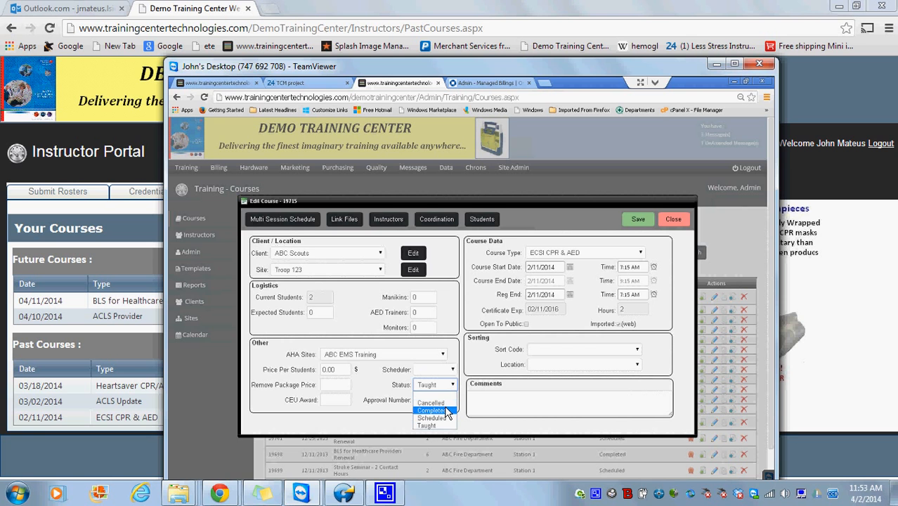
pyautogui.click(431, 410)
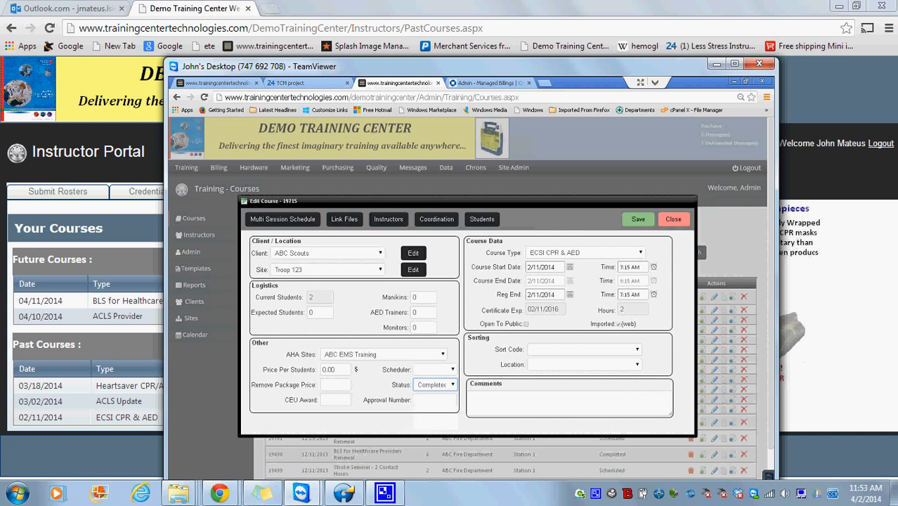
pyautogui.click(637, 219)
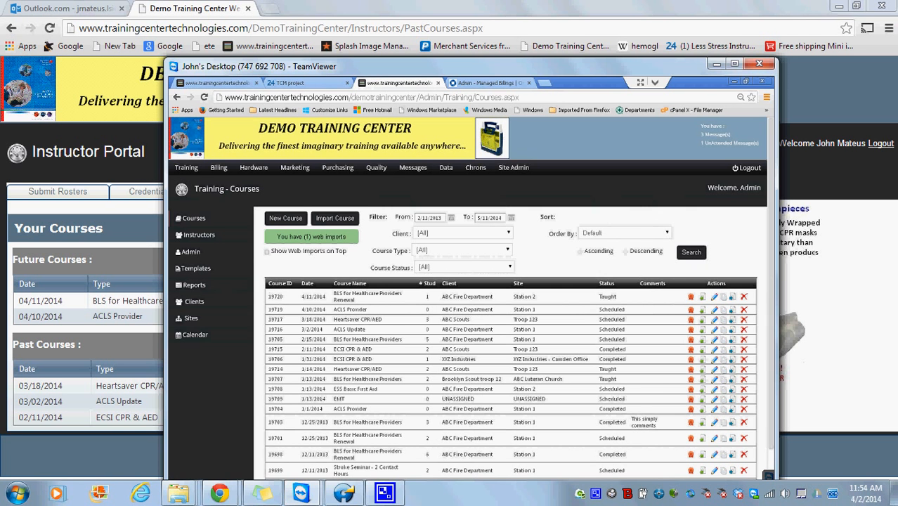
# - Return to the Instructor Portal and reload the Courses page, confirming the form resubmission
pyautogui.click(724, 70)
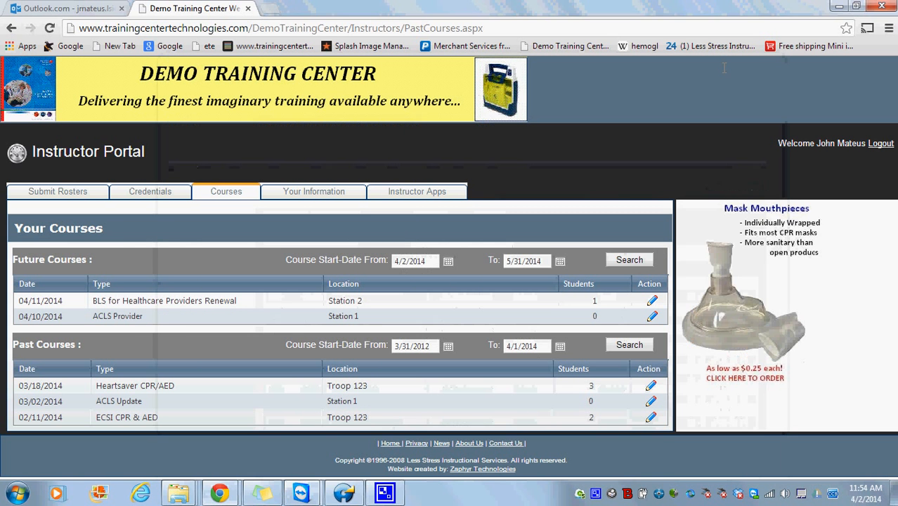
pyautogui.rightClick(691, 166)
pyautogui.click(719, 204)
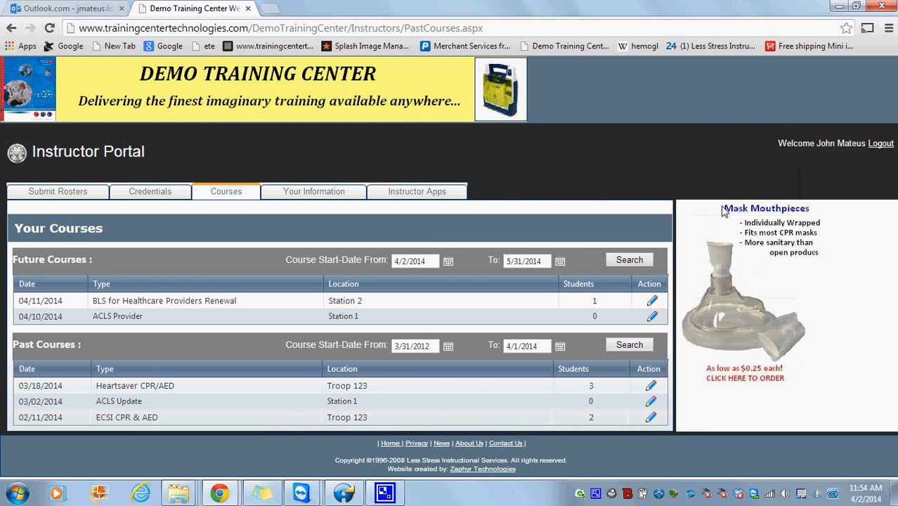
pyautogui.click(476, 130)
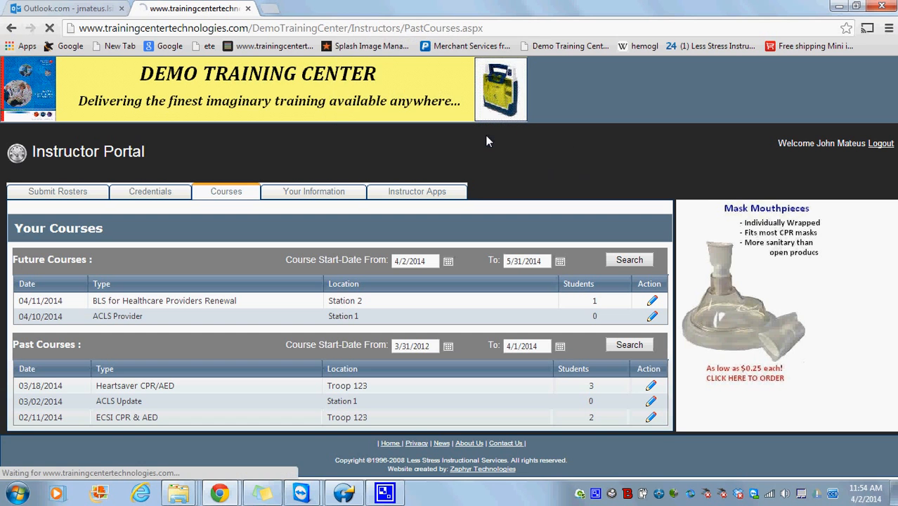